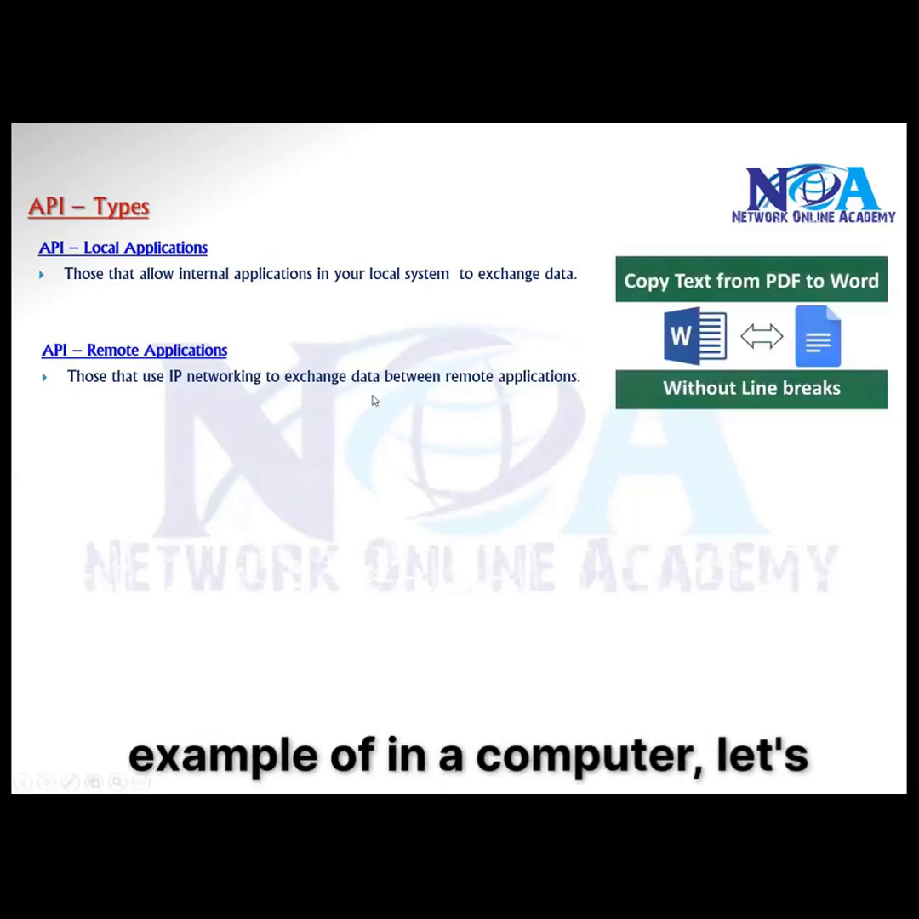
Bring up Chrome's course page, then empty Notepad and shift its window alongside.
key("alt+Tab")
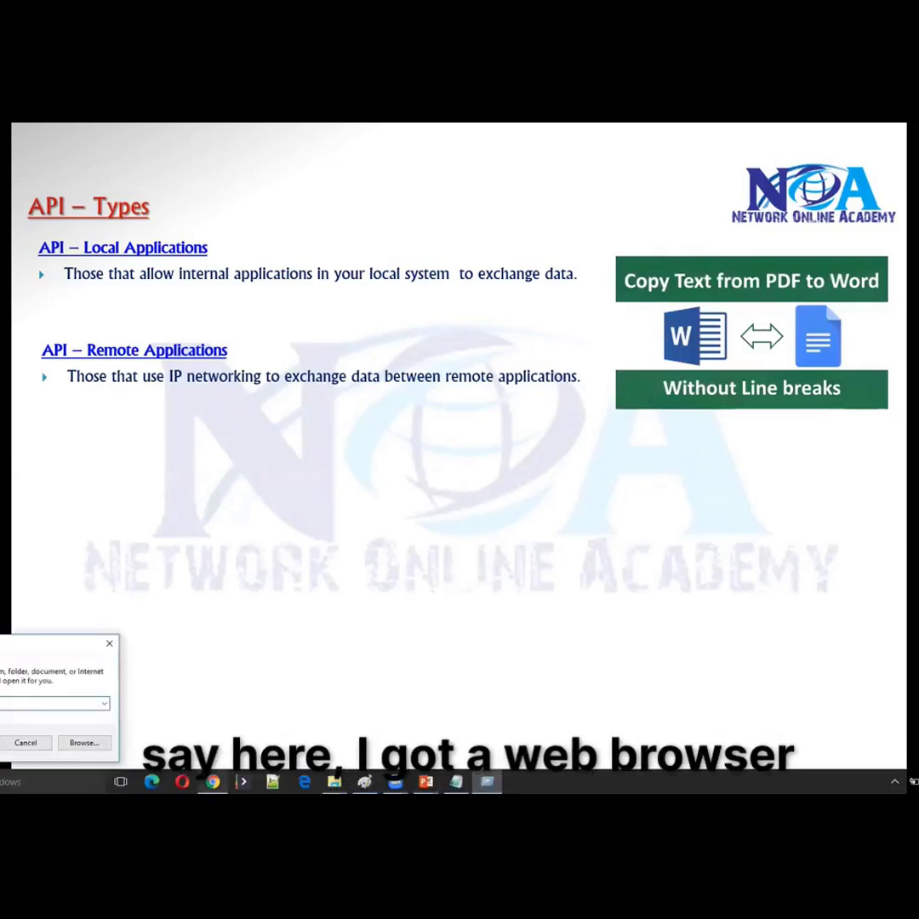
left_click(340, 664)
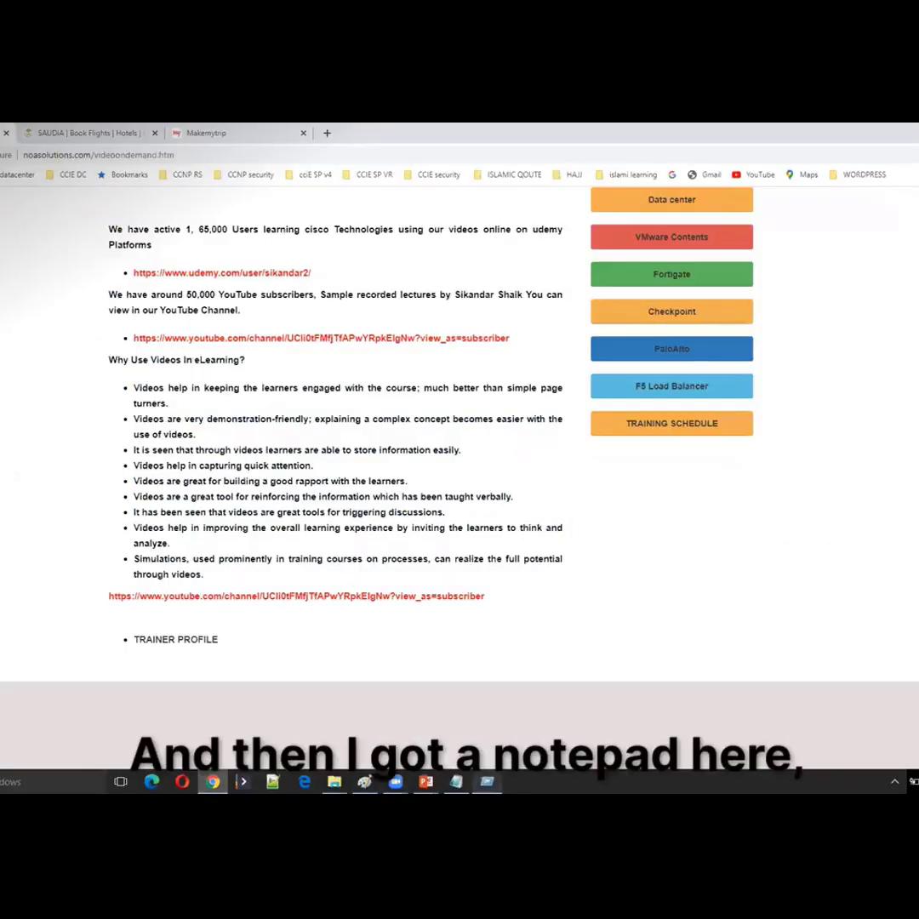
key("alt+Tab")
key("ctrl+a")
key("Delete")
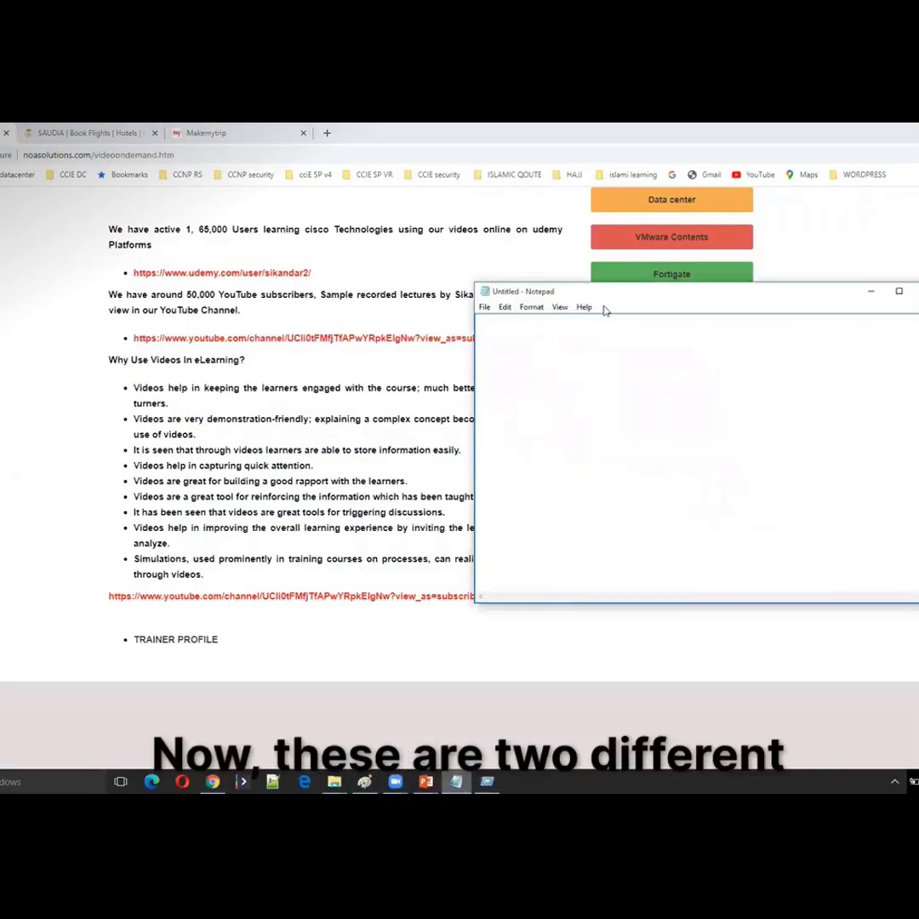
left_click_drag(601, 296, 657, 322)
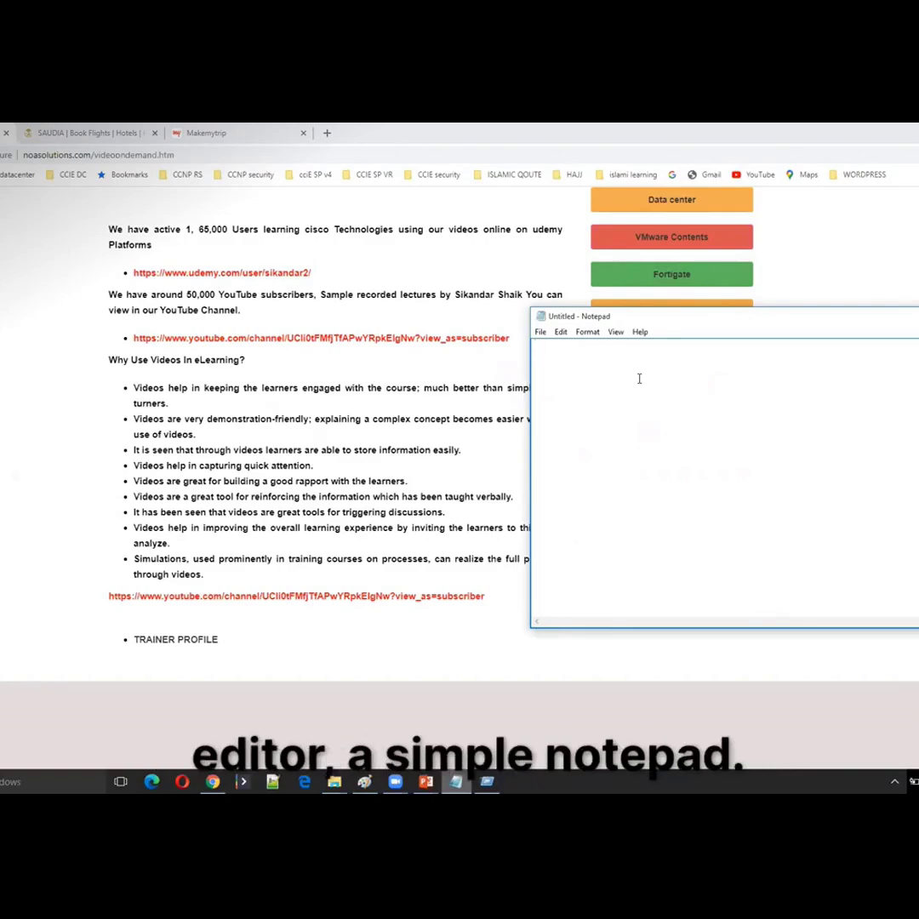
Copy the 'Why Use Videos In eLearning?' heading and bullet list into Notepad.
mouse_move(116, 360)
left_mouse_down()
mouse_move(230, 498)
mouse_move(205, 575)
left_mouse_up()
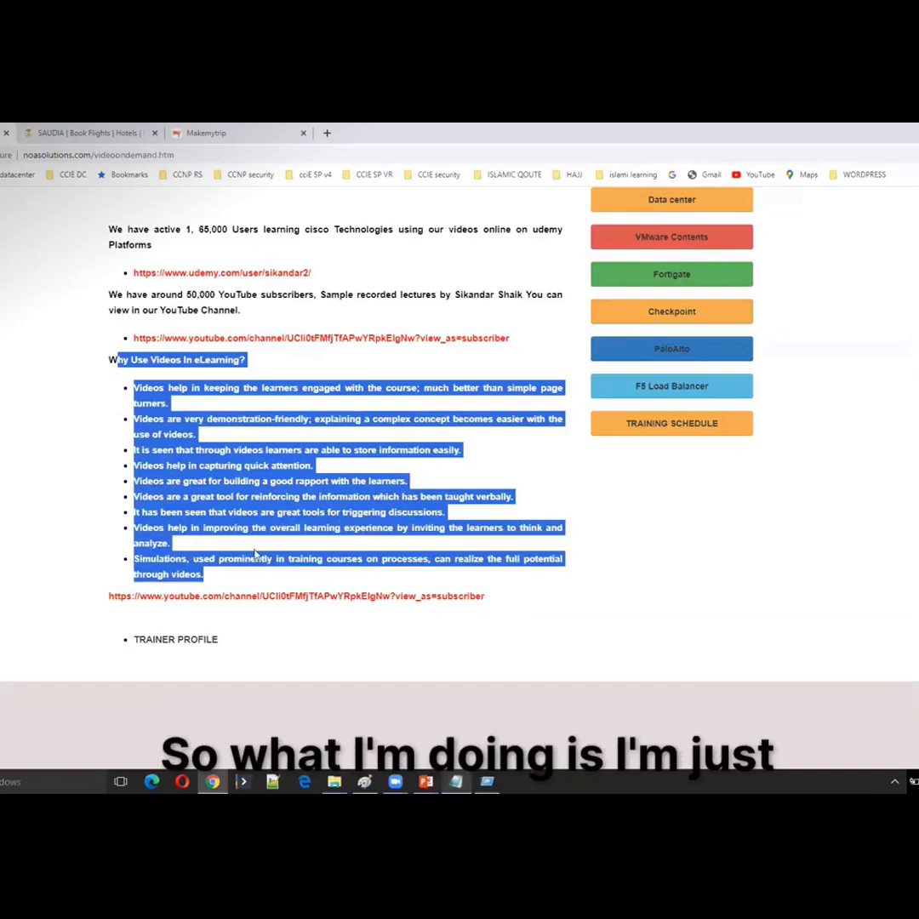
right_click(181, 470)
left_click(195, 479)
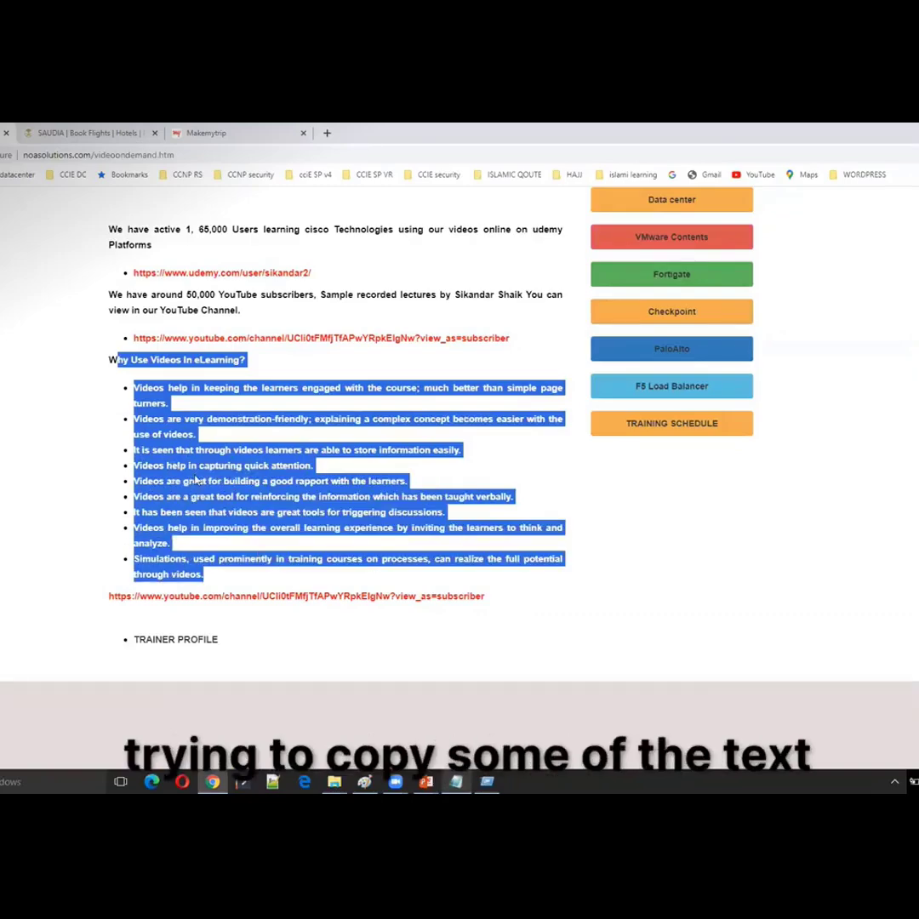
right_click(195, 480)
left_click(226, 494)
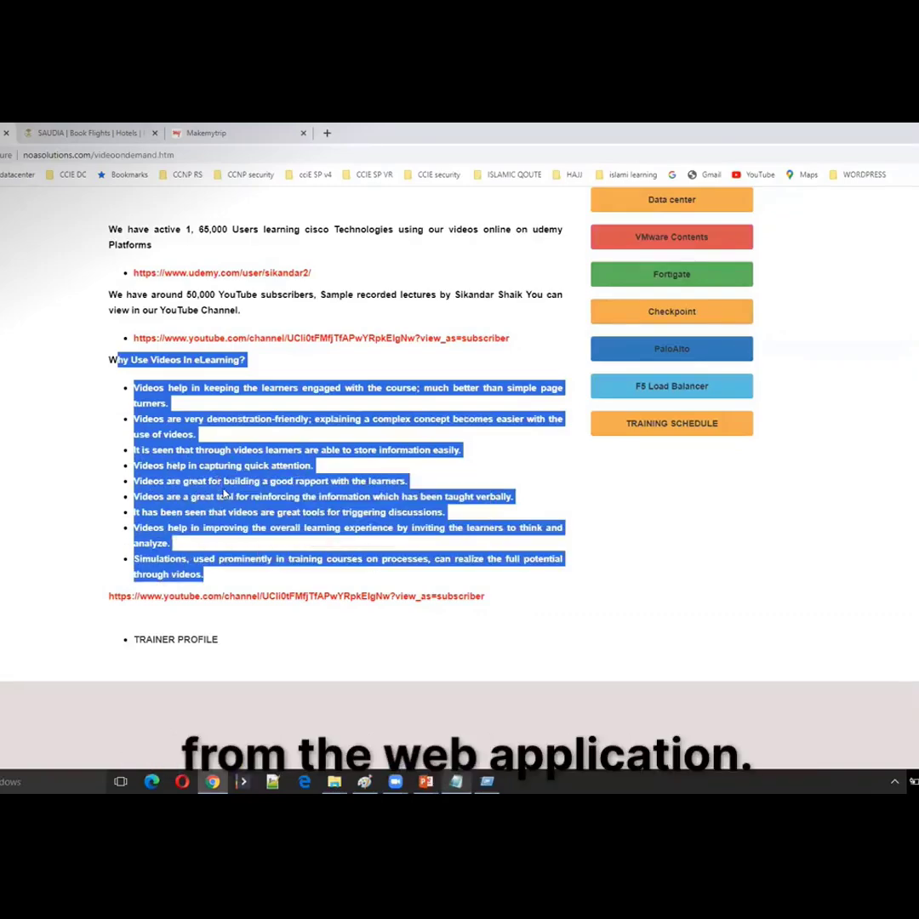
key("alt+Tab")
key("ctrl+v")
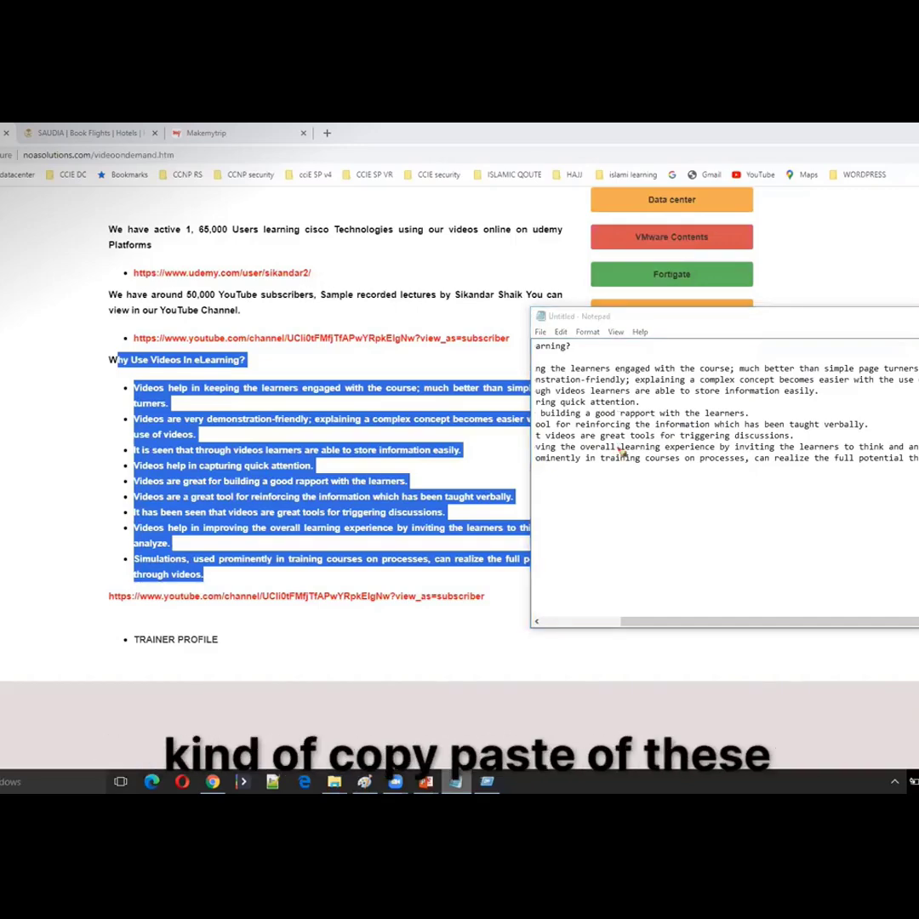
Sketch a red arrow from the Chrome heading to the Notepad text, plus green left-edge strokes.
left_click_drag(354, 379, 600, 345)
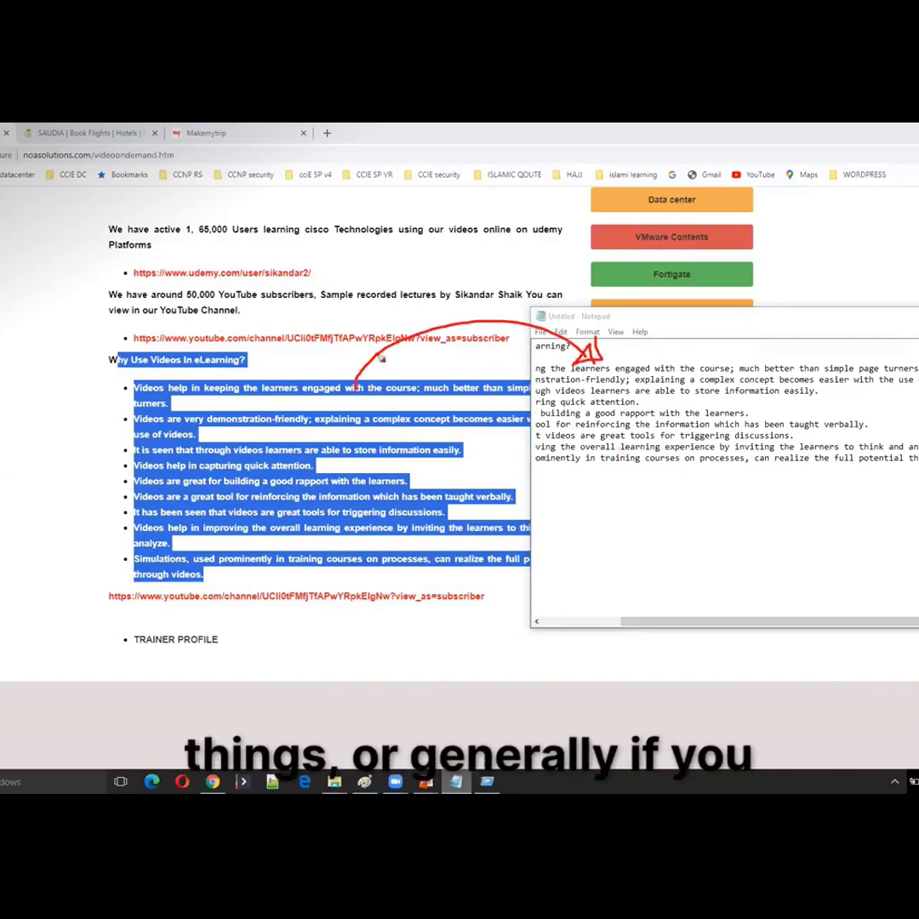
left_click_drag(366, 349, 386, 366)
mouse_move(1, 276)
left_mouse_down()
mouse_move(39, 289)
mouse_move(43, 323)
mouse_move(2, 387)
left_mouse_up()
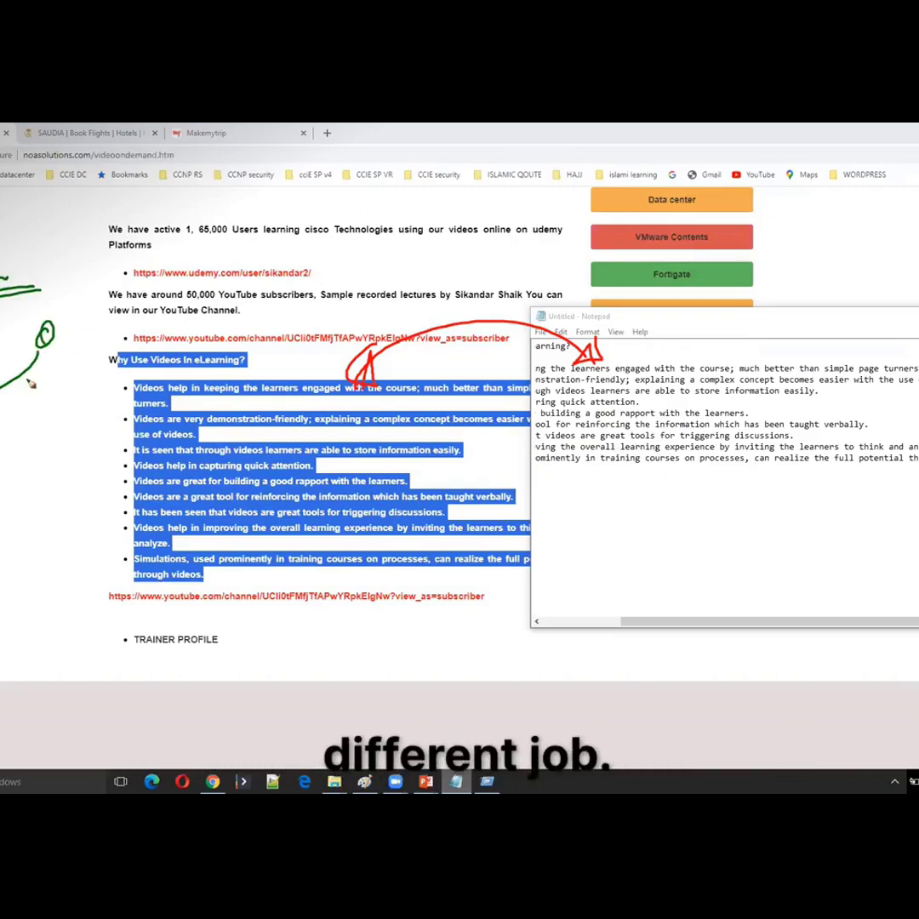